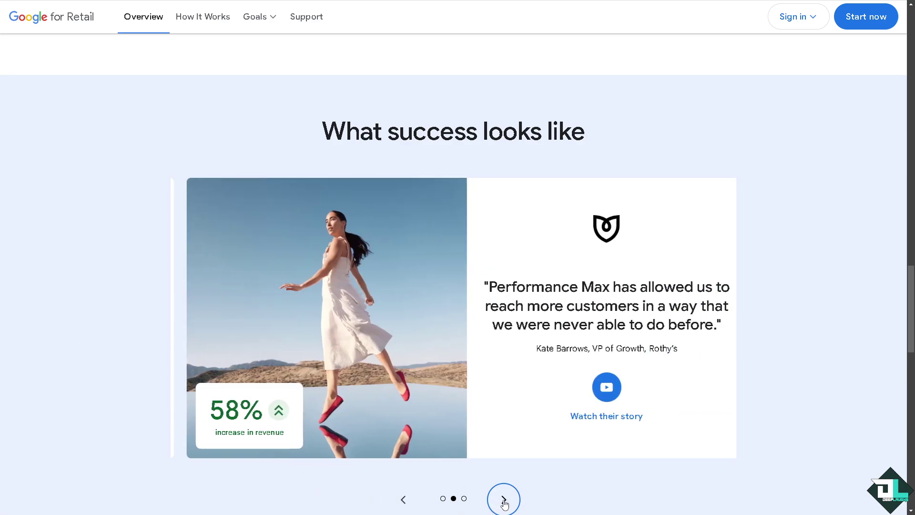
{"action": "left_click", "coordinate": [504, 500]}
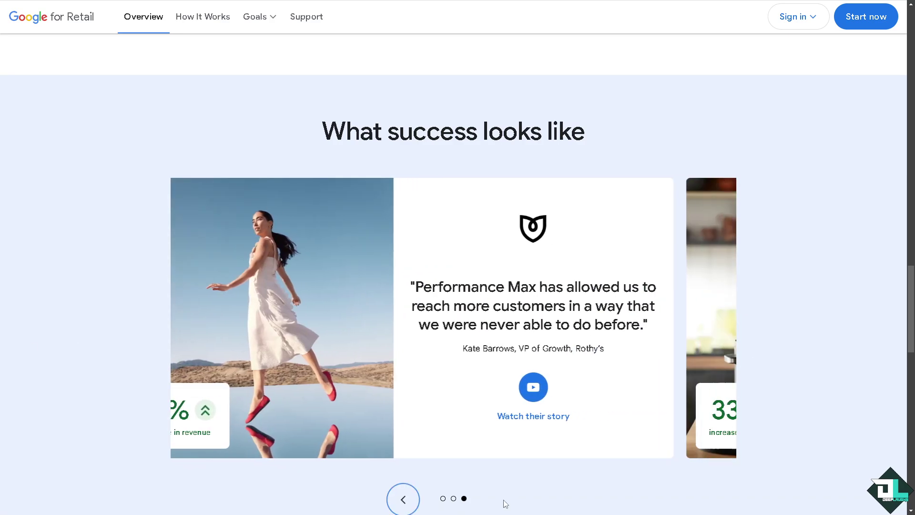
Step: Browse the customer testimonials, such as Rothy's and Beekman 1802, in the 'What success looks like' carousel
{"action": "left_click", "coordinate": [404, 499]}
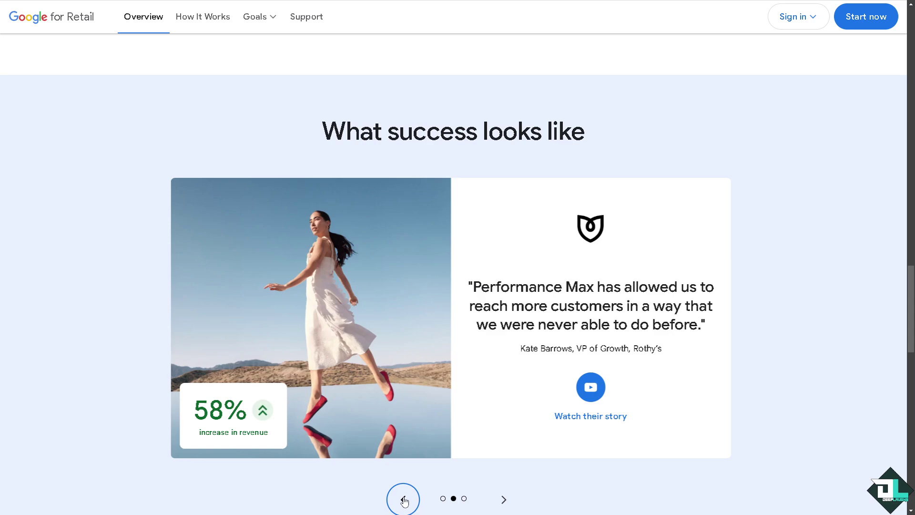
{"action": "left_click", "coordinate": [407, 500]}
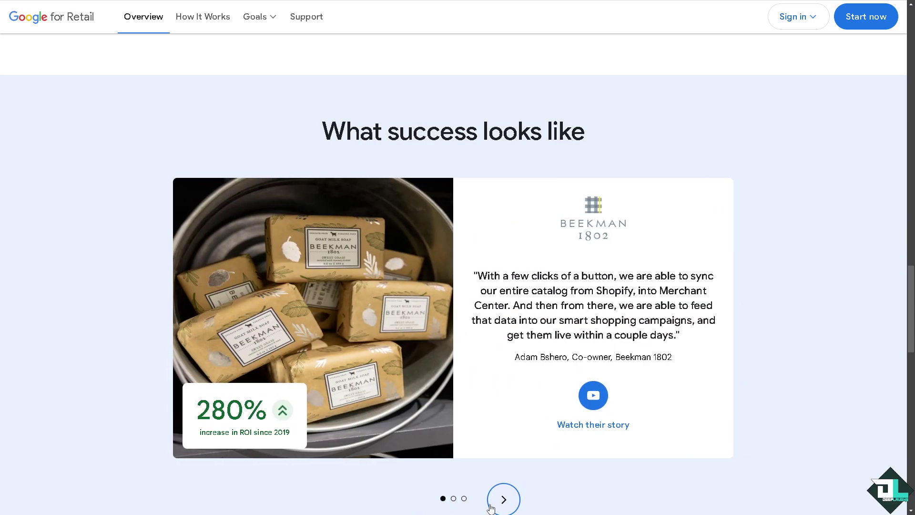
{"action": "left_click", "coordinate": [504, 500]}
{"action": "left_click", "coordinate": [506, 500]}
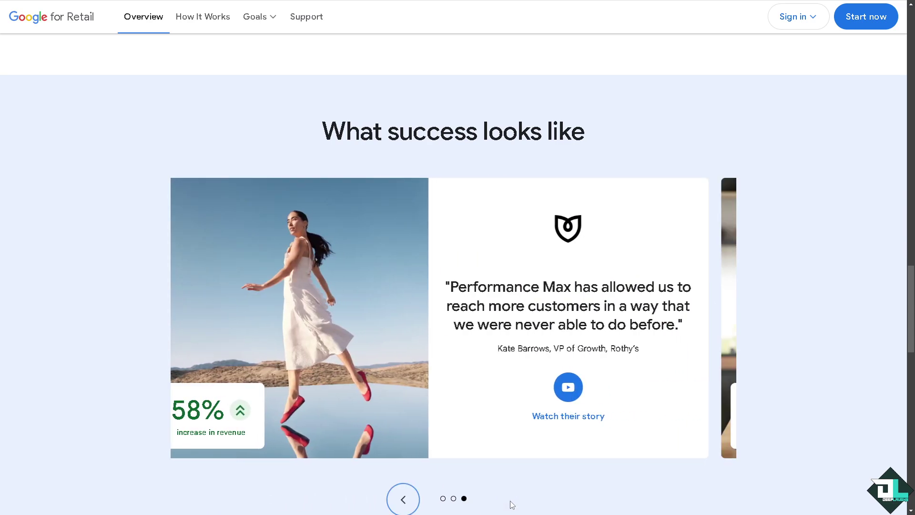
{"action": "left_click", "coordinate": [404, 499]}
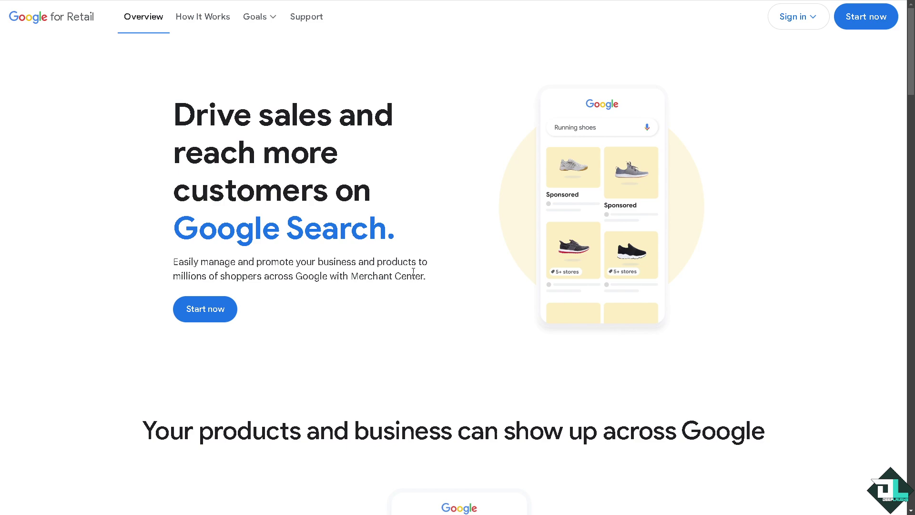
Step: Sign in to Merchant Center and answer Yes to selling products online and having a physical store
{"action": "left_click", "coordinate": [796, 18]}
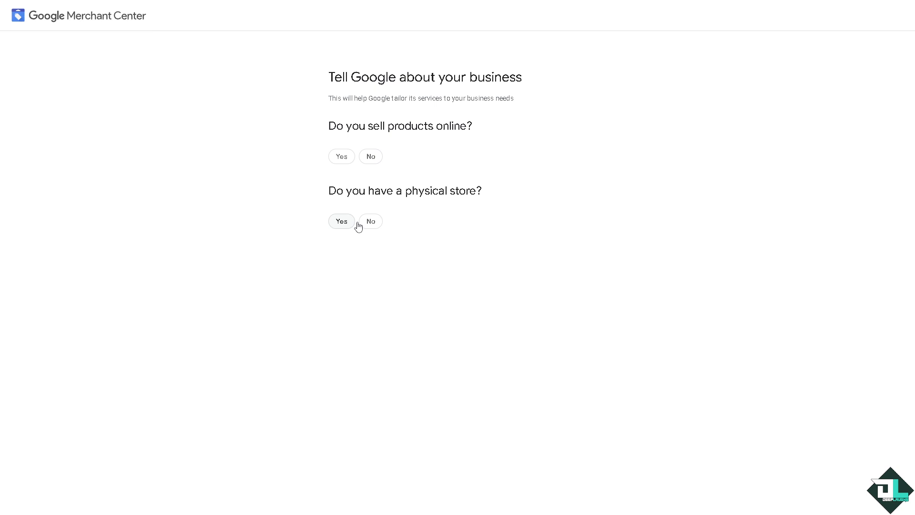
{"action": "left_click", "coordinate": [344, 156]}
{"action": "left_click", "coordinate": [341, 292]}
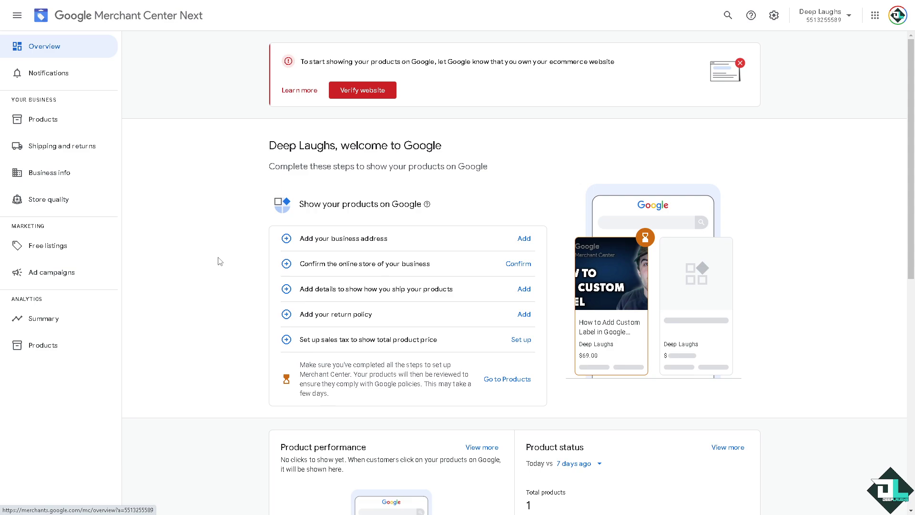
Step: Go to Products and select the 'How to Add Custom Label in Google Merchant Center' row
{"action": "left_click", "coordinate": [45, 120]}
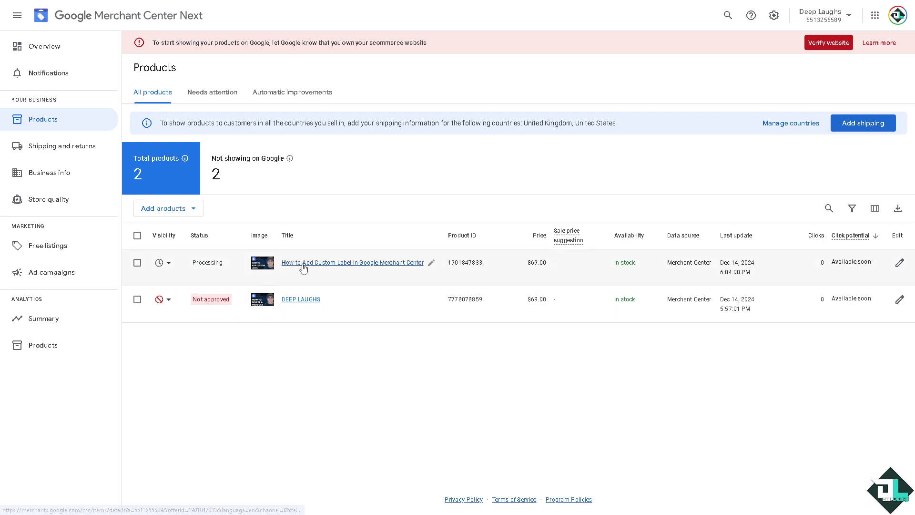
{"action": "left_click", "coordinate": [137, 263]}
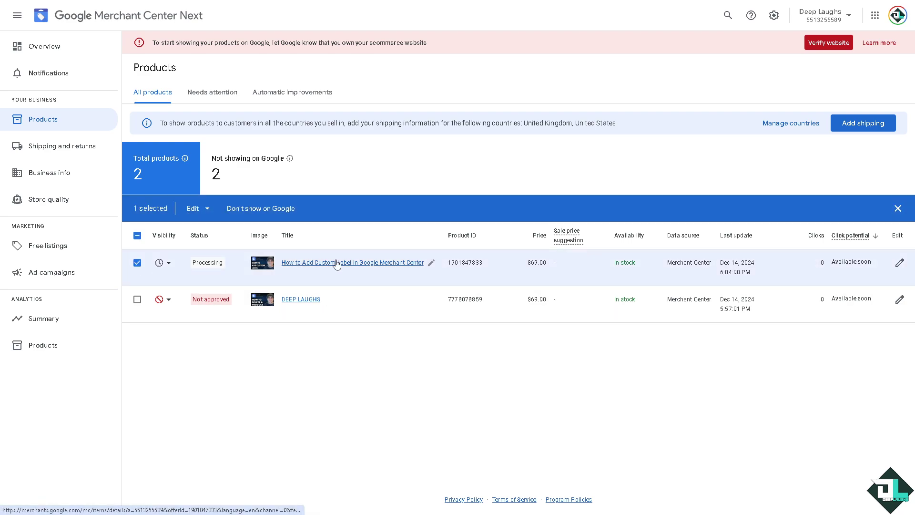
Step: Edit the selected product and scroll down to the empty Custom label 0–4 fields
{"action": "left_click", "coordinate": [900, 263]}
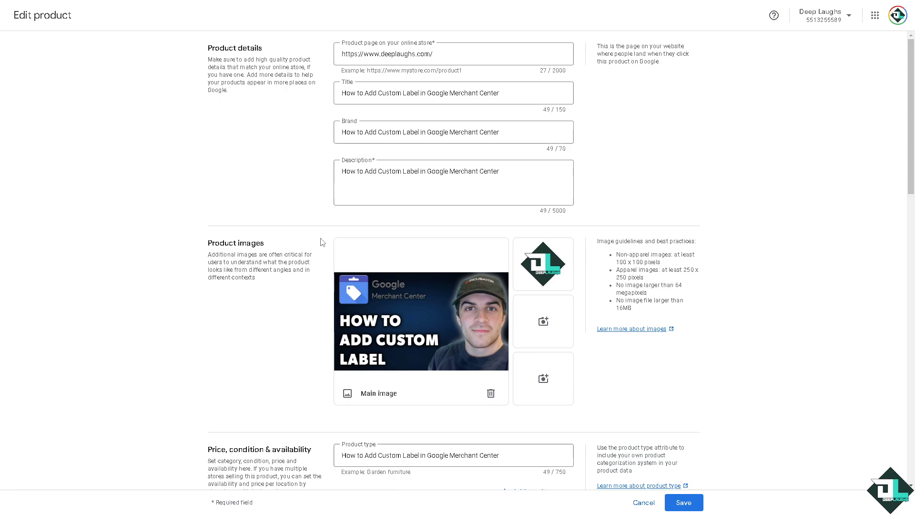
{"action": "scroll", "coordinate": [318, 242], "scroll_direction": "down", "scroll_amount": 1}
{"action": "scroll", "coordinate": [355, 376], "scroll_direction": "down", "scroll_amount": 4}
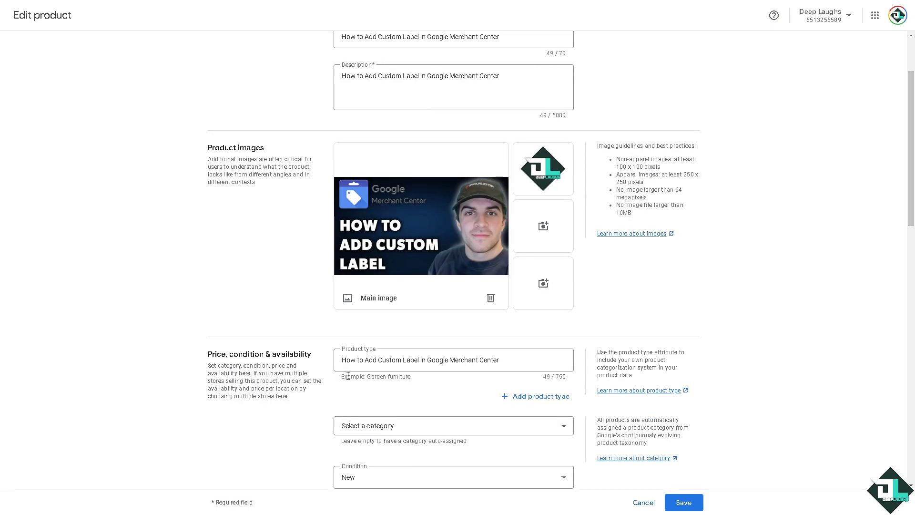
{"action": "scroll", "coordinate": [319, 374], "scroll_direction": "down", "scroll_amount": 3}
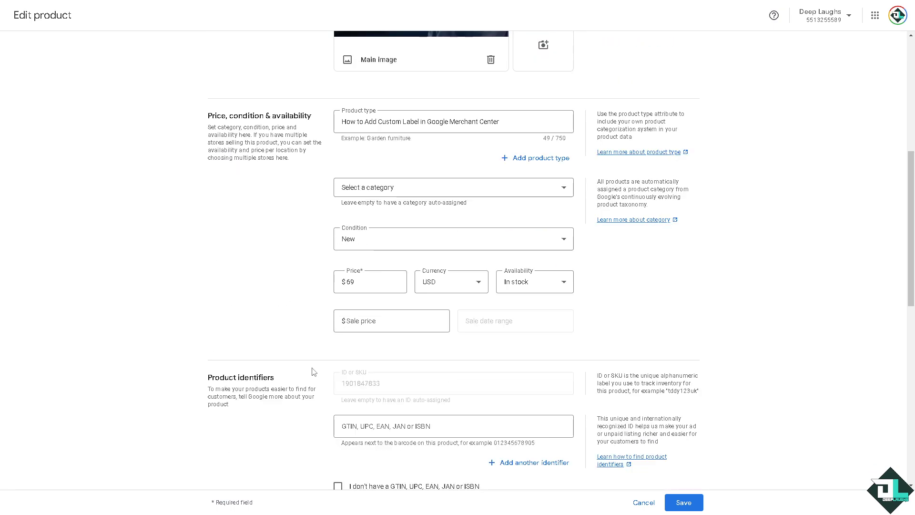
{"action": "scroll", "coordinate": [297, 370], "scroll_direction": "down", "scroll_amount": 6}
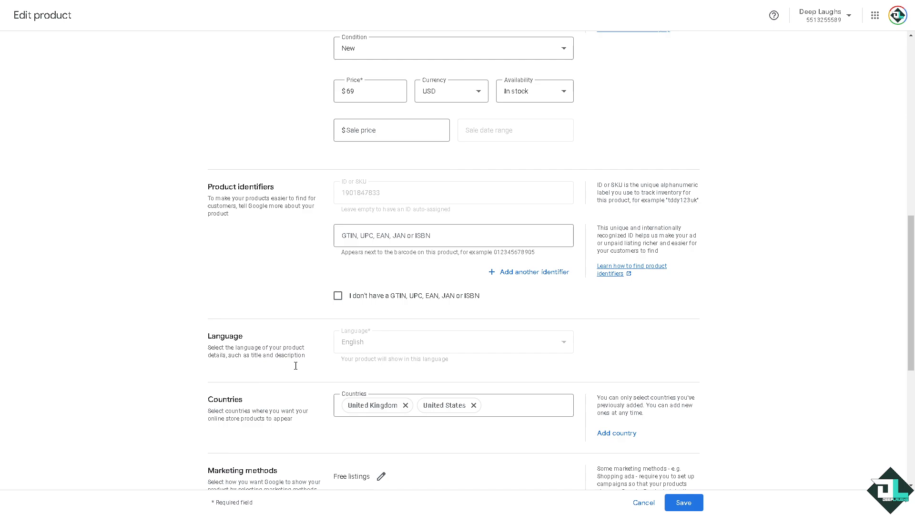
{"action": "scroll", "coordinate": [297, 364], "scroll_direction": "down", "scroll_amount": 2}
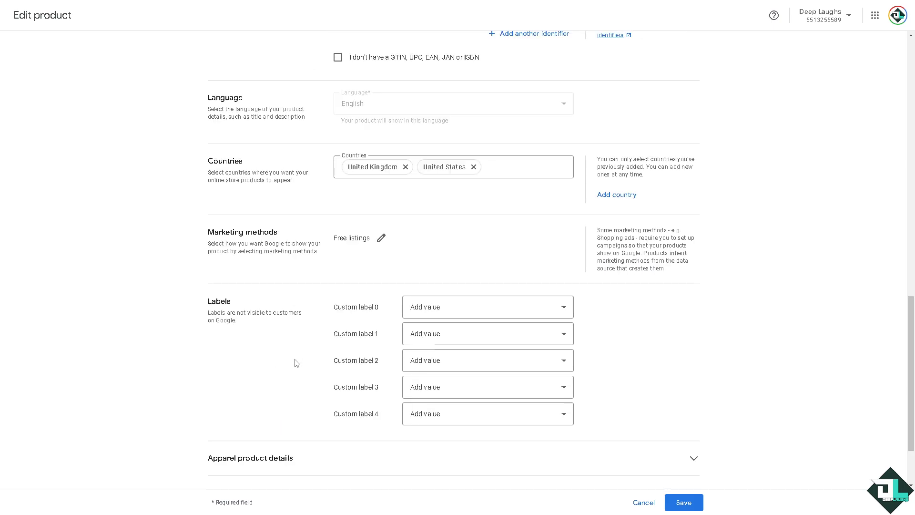
{"action": "scroll", "coordinate": [288, 358], "scroll_direction": "down", "scroll_amount": 1}
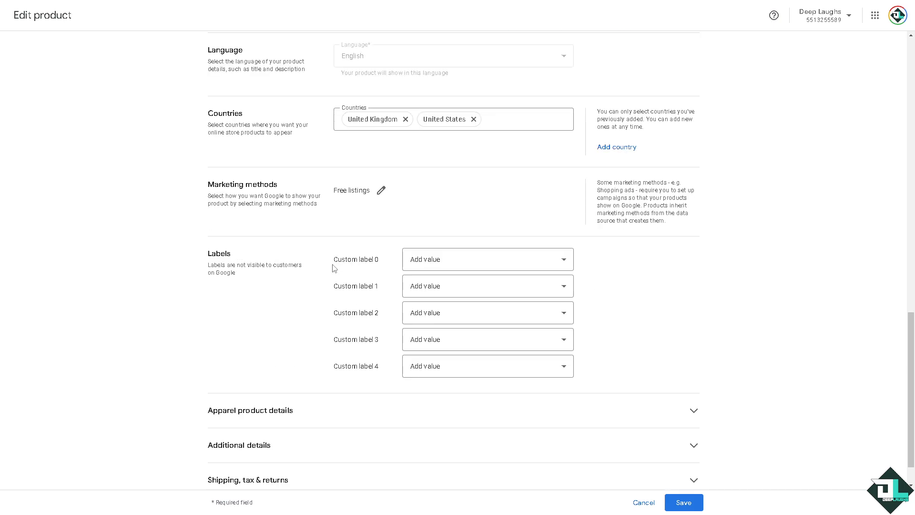
Step: Paste a value into Custom label 0 and set Custom label 1 to holidays
{"action": "left_click", "coordinate": [435, 260]}
{"action": "type", "text": "How to Add Custom Label in Google Merchant Center"}
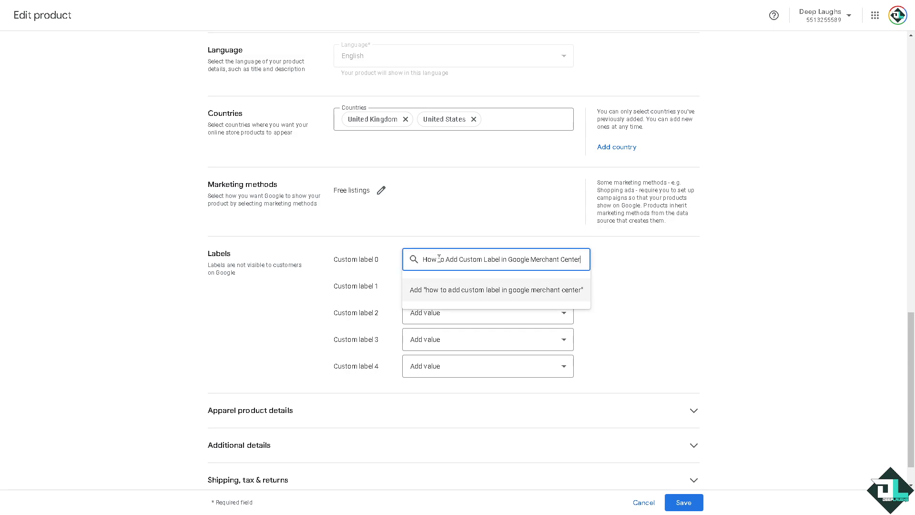
{"action": "key", "text": "Return"}
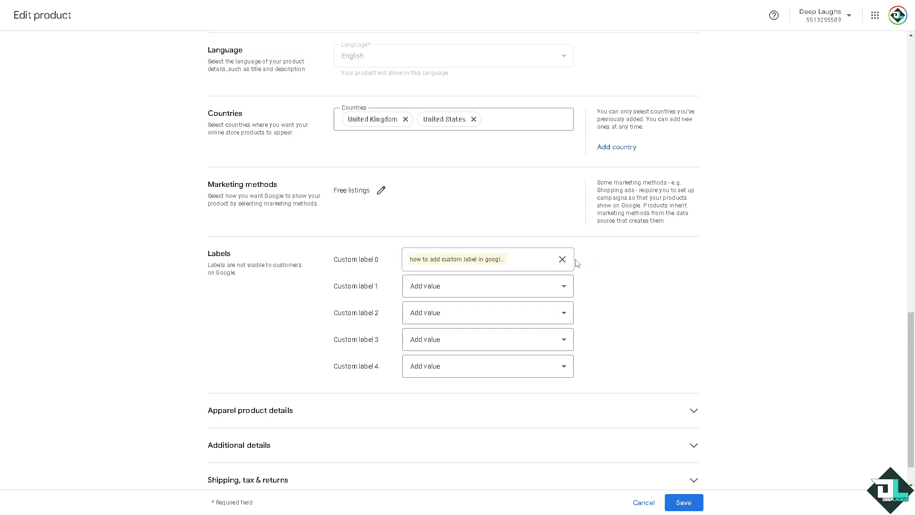
{"action": "left_click", "coordinate": [482, 289]}
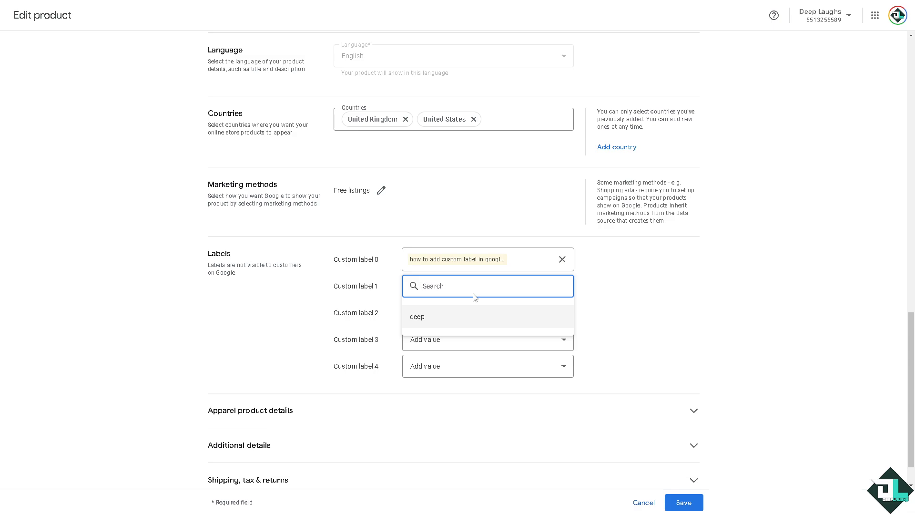
{"action": "type", "text": "holidays"}
{"action": "key", "text": "Return"}
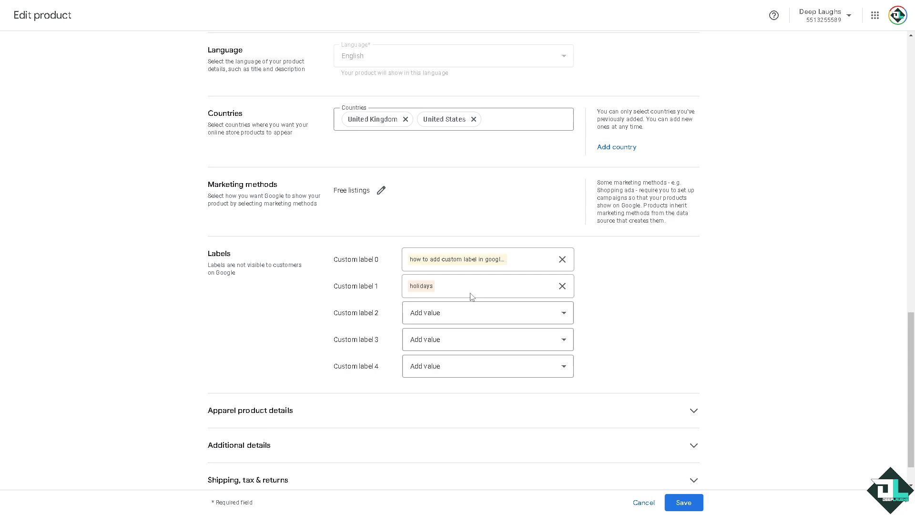
Step: Set Custom labels 2, 3 and 4 to christmas, deep and laughs
{"action": "left_click", "coordinate": [462, 317]}
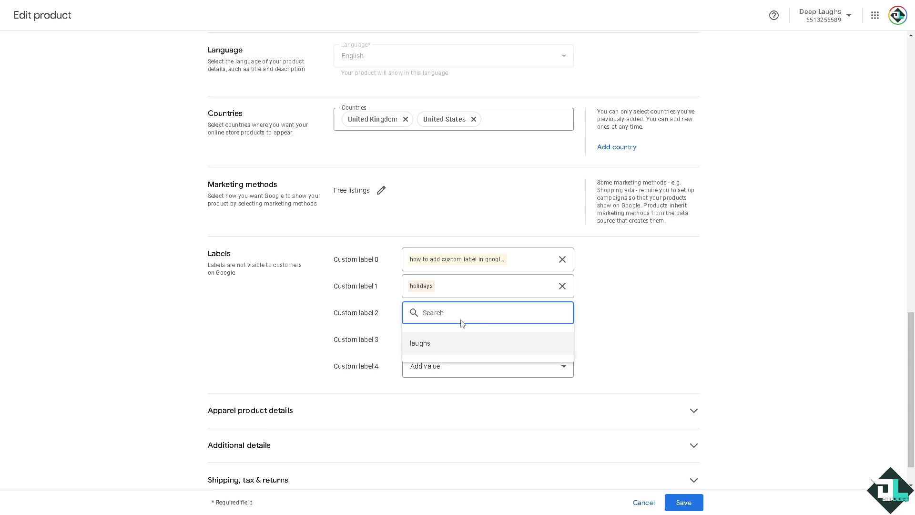
{"action": "type", "text": "christmas"}
{"action": "key", "text": "Return"}
{"action": "left_click", "coordinate": [442, 349]}
{"action": "type", "text": "deep"}
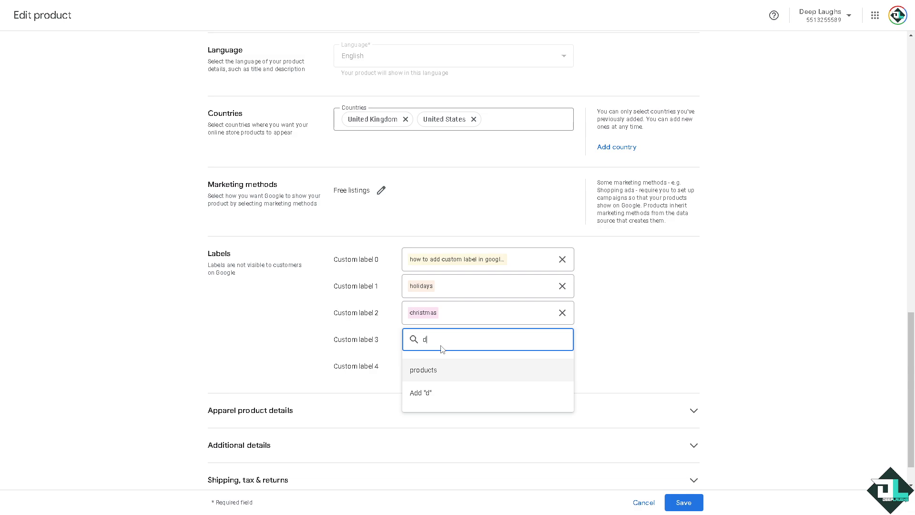
{"action": "left_click", "coordinate": [427, 372]}
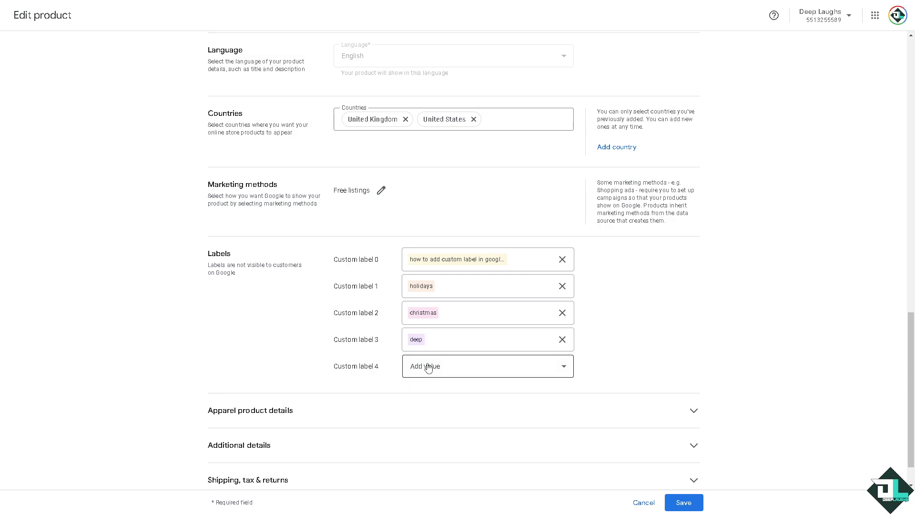
{"action": "left_click", "coordinate": [428, 366]}
{"action": "type", "text": "laughs"}
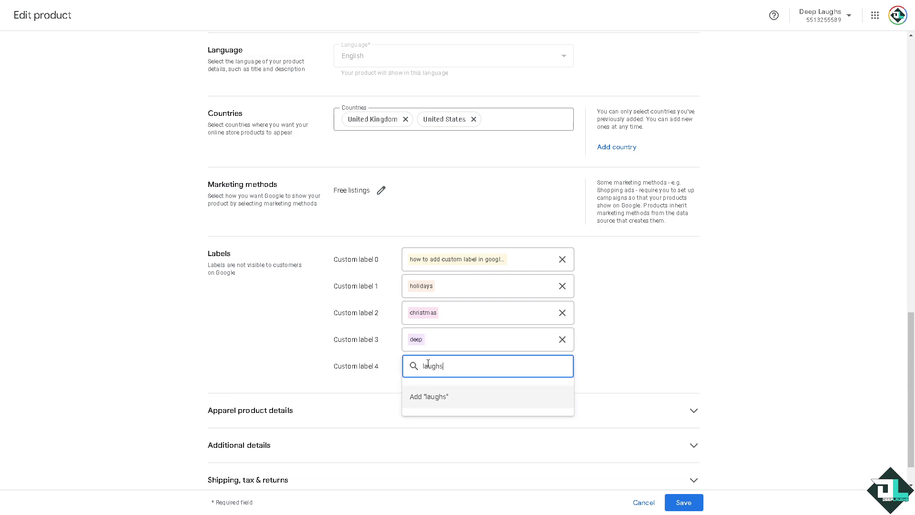
{"action": "left_click", "coordinate": [437, 399]}
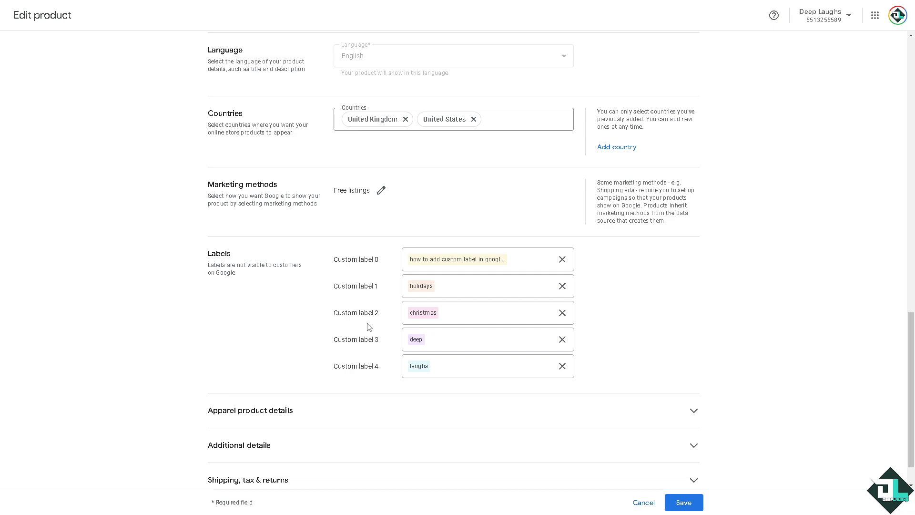
{"action": "scroll", "coordinate": [615, 359], "scroll_direction": "down", "scroll_amount": 2}
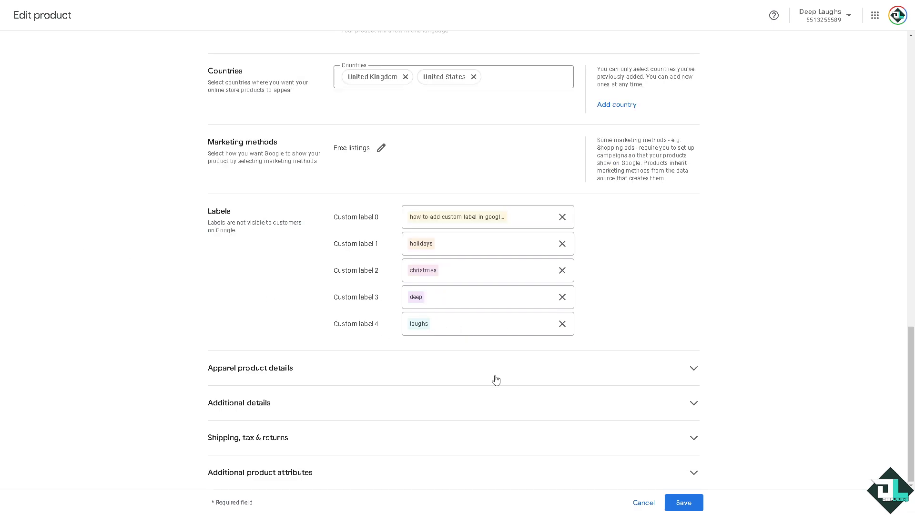
Step: Save the five-label product, then close Product details to return to Products
{"action": "left_click", "coordinate": [683, 503]}
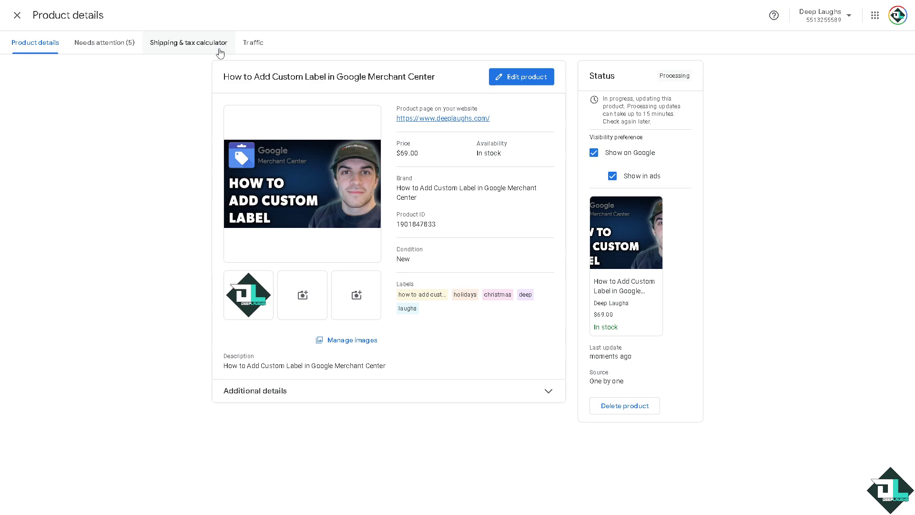
{"action": "left_click", "coordinate": [17, 15]}
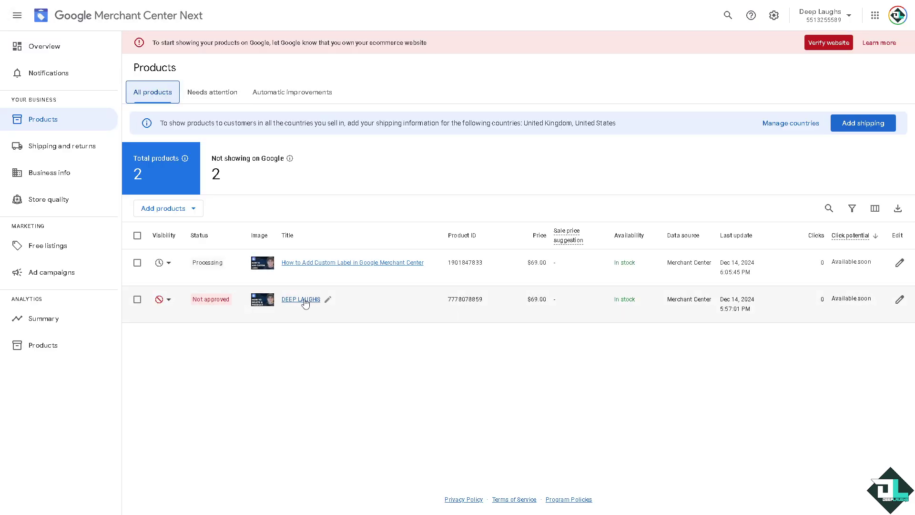
Step: Open the DEEP LAUGHS product and clear its custom label values, including deep, laughs and products
{"action": "left_click", "coordinate": [306, 300]}
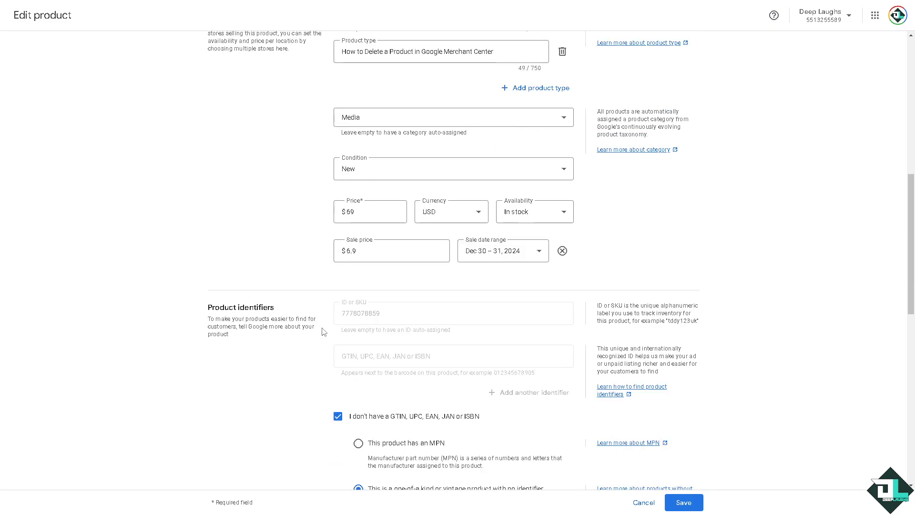
{"action": "scroll", "coordinate": [468, 358], "scroll_direction": "down", "scroll_amount": 9}
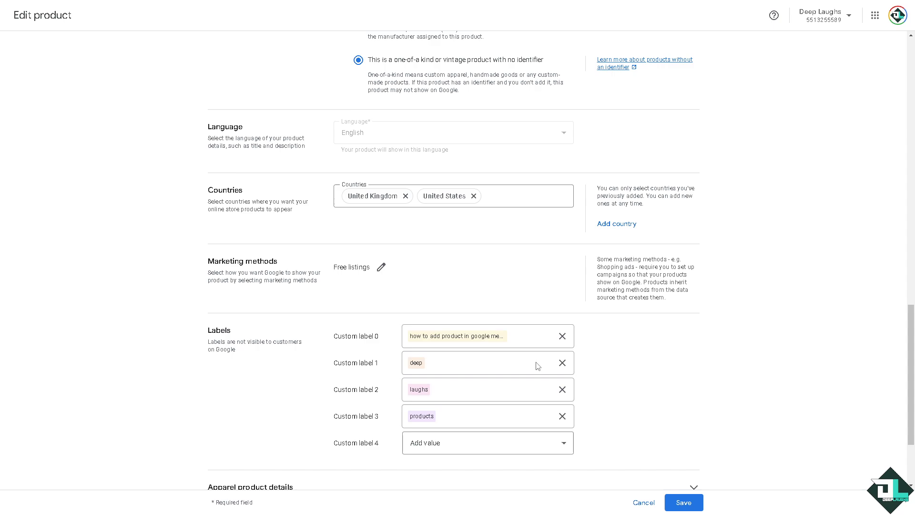
{"action": "left_click", "coordinate": [562, 336]}
{"action": "left_click", "coordinate": [563, 363]}
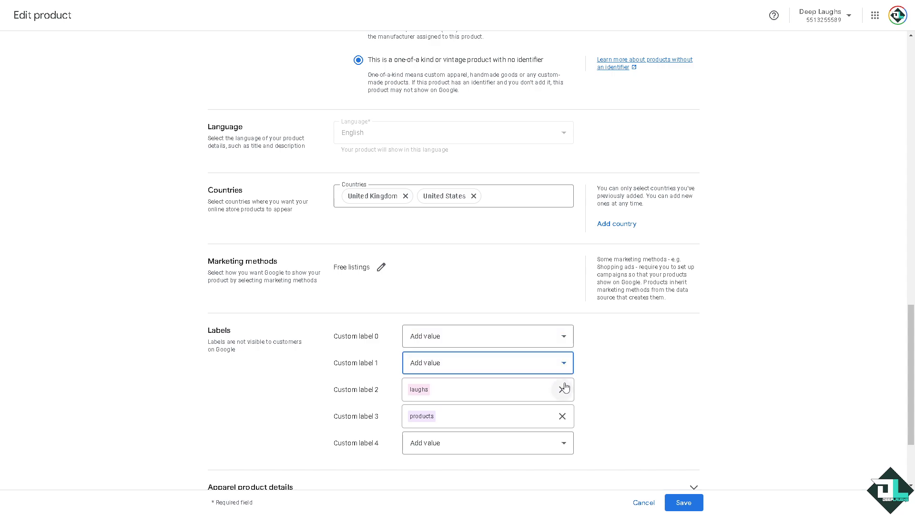
{"action": "left_click", "coordinate": [562, 390]}
{"action": "left_click", "coordinate": [562, 416]}
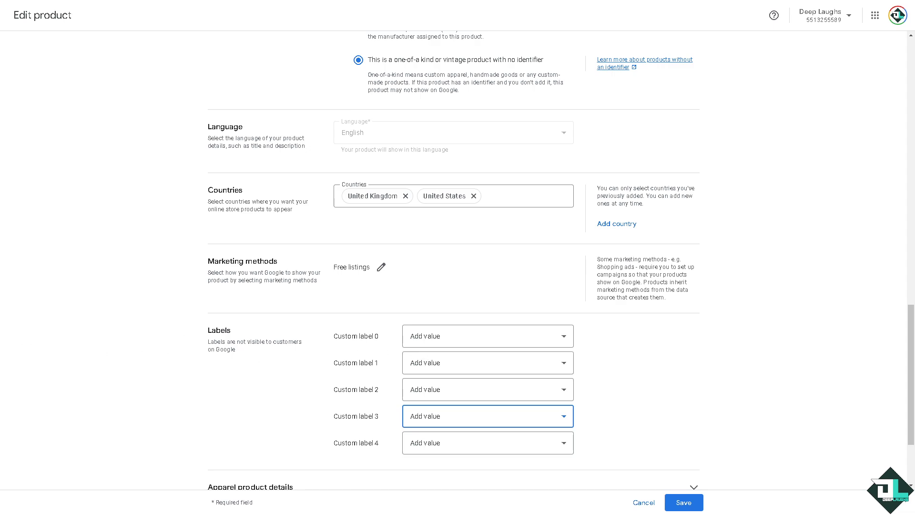
Step: Set Custom label 0 to seasonal sale and Custom label 1 to top sellers
{"action": "left_click", "coordinate": [460, 337]}
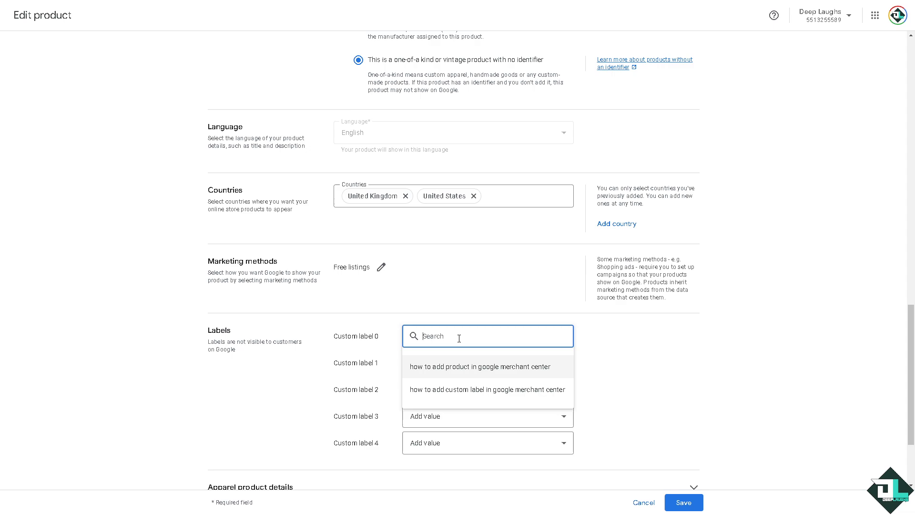
{"action": "type", "text": "se"}
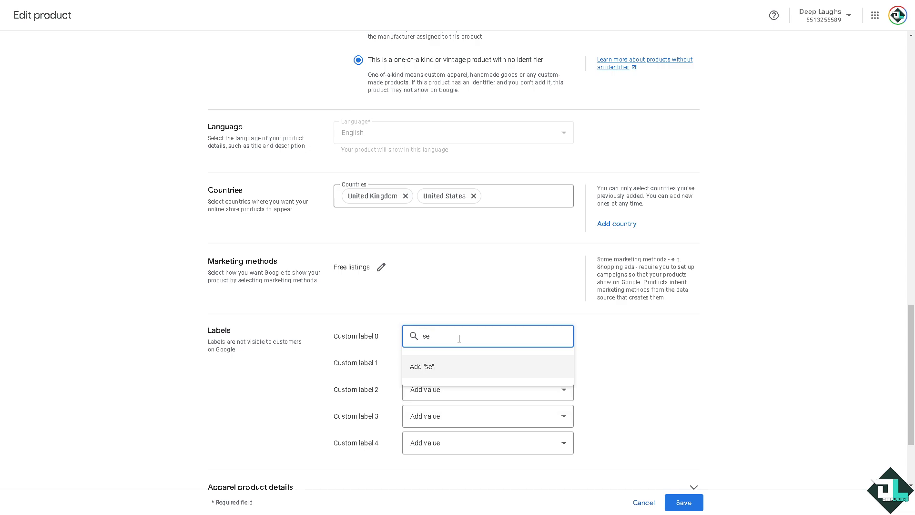
{"action": "type", "text": "osan"}
{"action": "key", "text": "BackSpace"}
{"action": "key", "text": "BackSpace"}
{"action": "key", "text": "BackSpace"}
{"action": "type", "text": "asonal sale"}
{"action": "key", "text": "Return"}
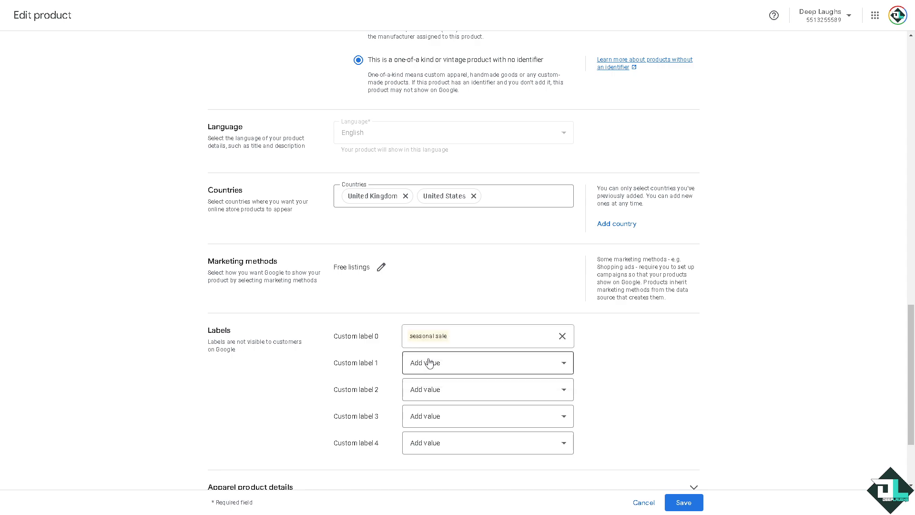
{"action": "left_click", "coordinate": [434, 371]}
{"action": "type", "text": "t"}
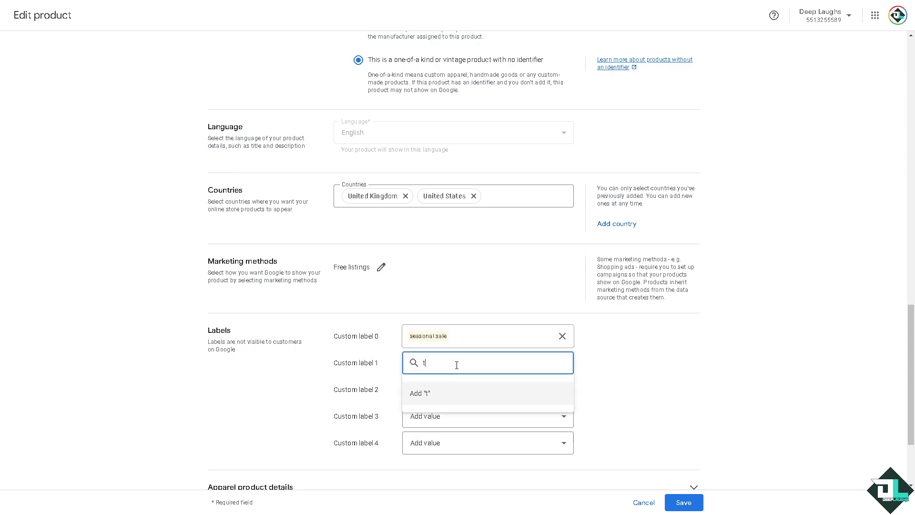
{"action": "type", "text": "op sellers"}
{"action": "left_click", "coordinate": [452, 392]}
Step: Save the DEEP LAUGHS product and close its details to return to the Products list
{"action": "left_click", "coordinate": [686, 503]}
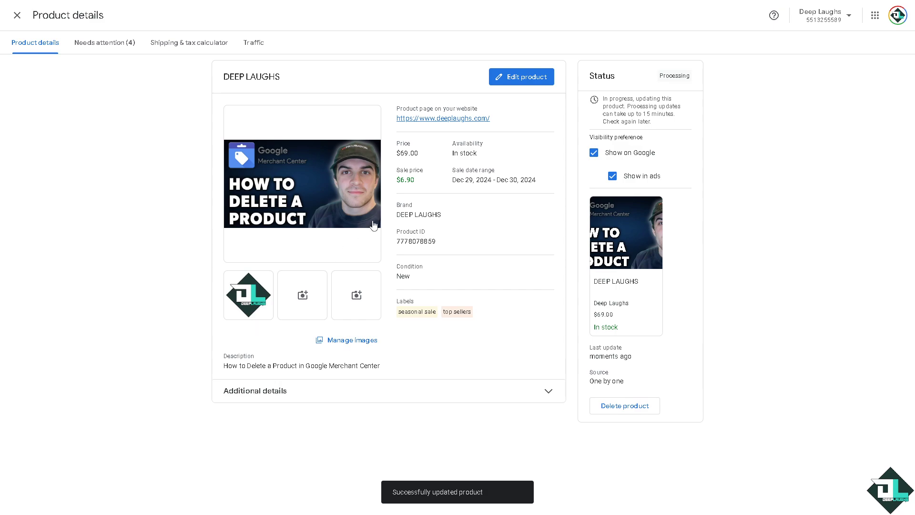
{"action": "left_click", "coordinate": [17, 15]}
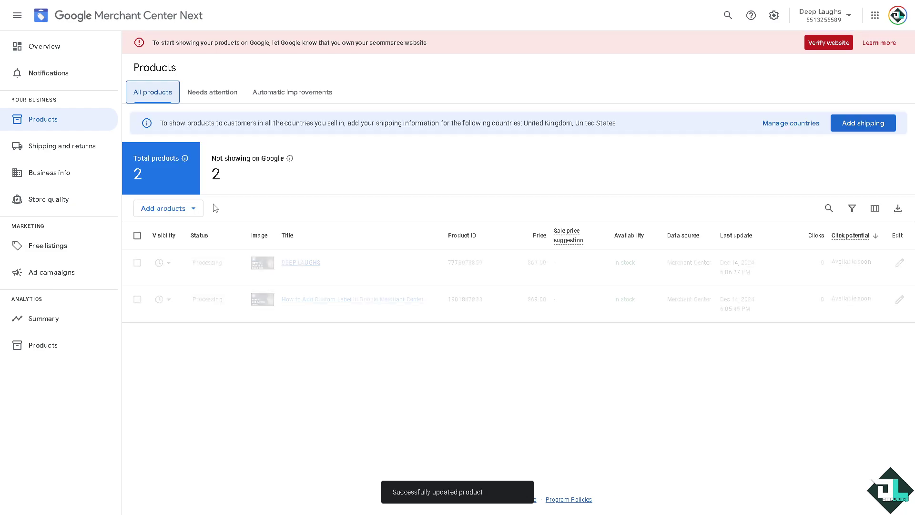